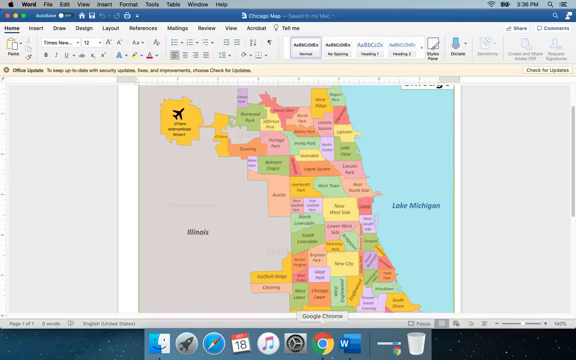
# Bring InfoSparks forward and filter East Garfield Park prices to 1-bedroom-or-less, then 2-bedroom homes
pyautogui.click(322, 343)
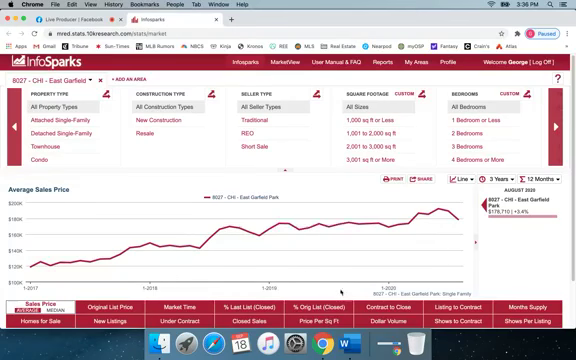
pyautogui.moveTo(457, 217)
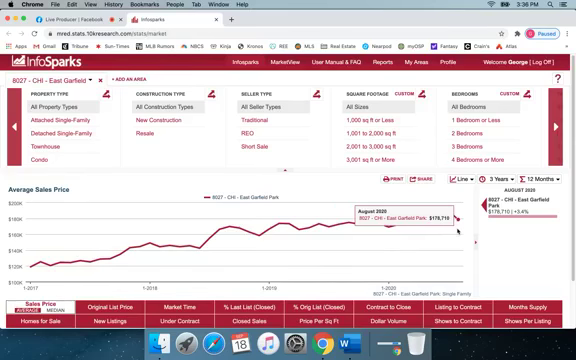
pyautogui.click(466, 120)
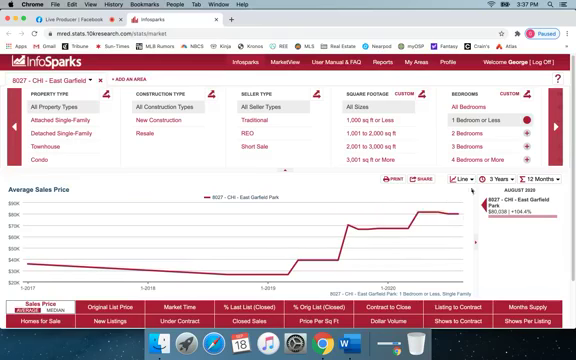
pyautogui.click(470, 133)
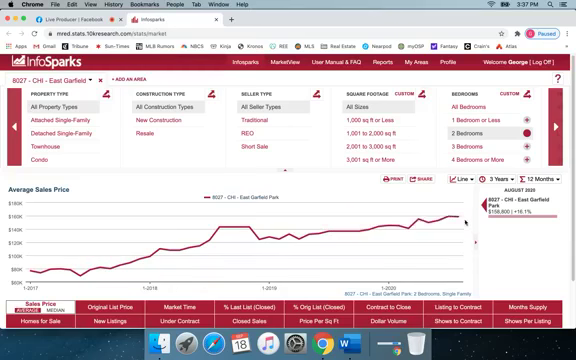
# Switch the Bedrooms filter to 3 bedrooms, then to 4 or more bedrooms
pyautogui.click(470, 146)
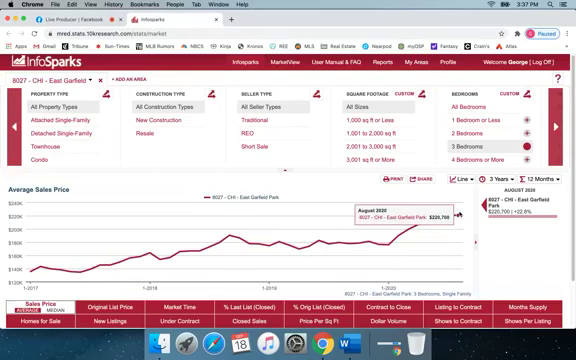
pyautogui.click(468, 160)
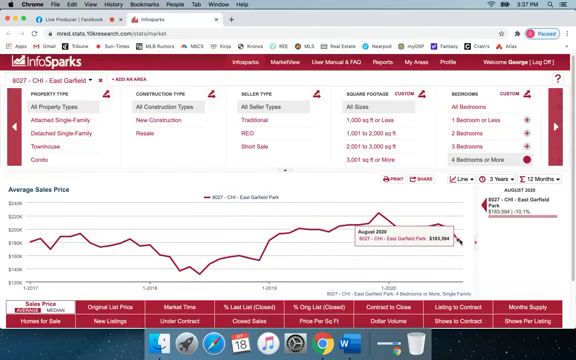
# Reset the Bedrooms filter to include all bedroom counts (about $178,710 in August 2020)
pyautogui.click(470, 107)
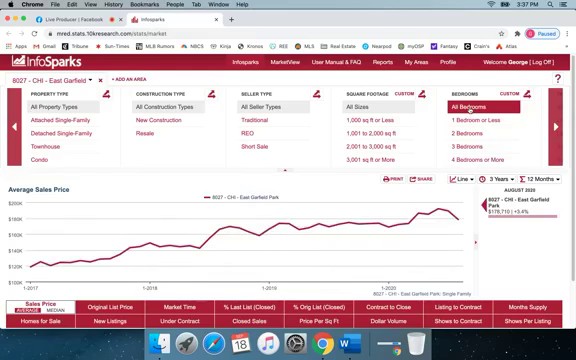